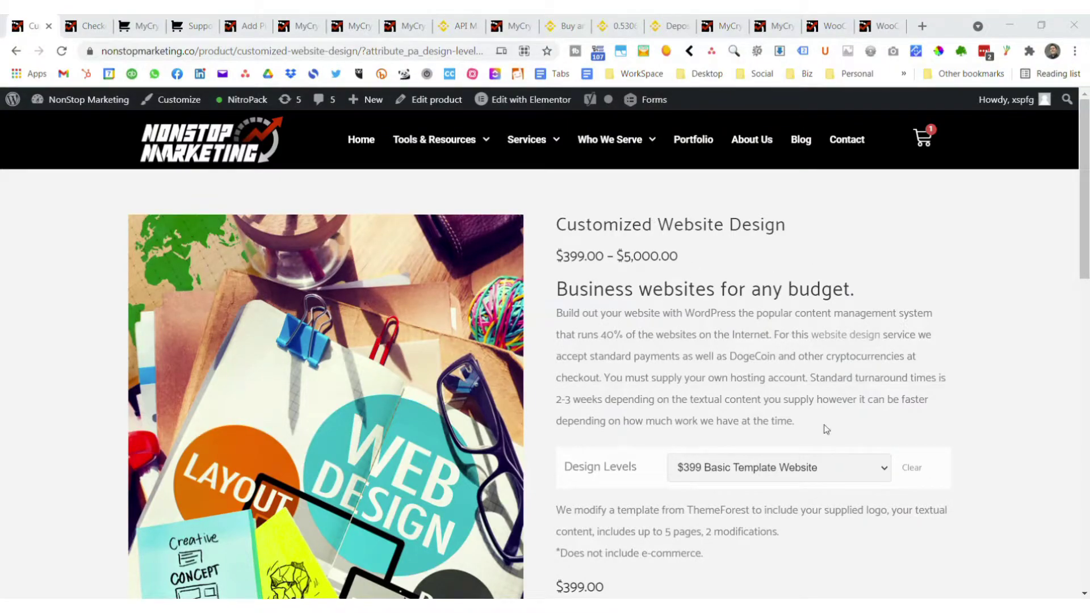
Pick '$1200 Custom Website Design' from the Design Levels dropdown for Customized Website Design
{"action": "left_click", "coordinate": [829, 468]}
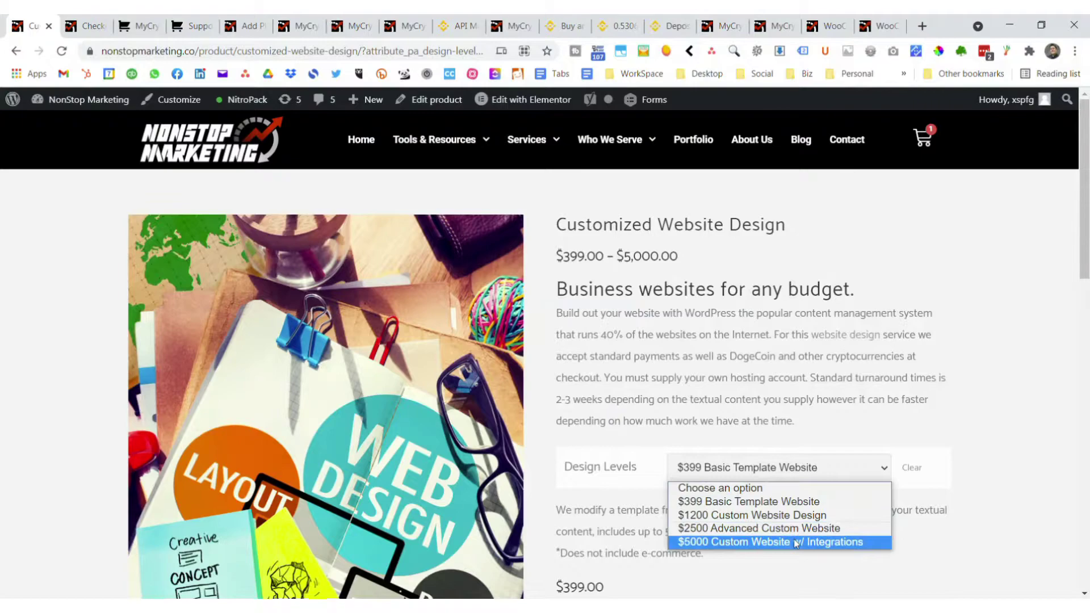
{"action": "left_click", "coordinate": [793, 515]}
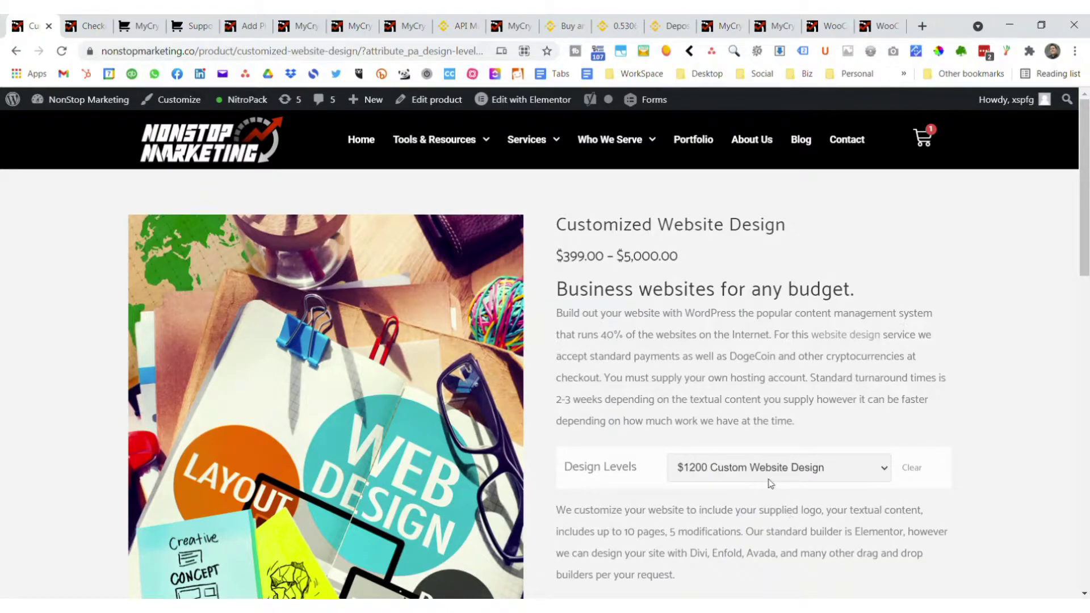
Scroll the checkout down to the Cryptocurrency payment option with Dogecoin, then move to MyCryptoCheckout's site
{"action": "left_click", "coordinate": [83, 27]}
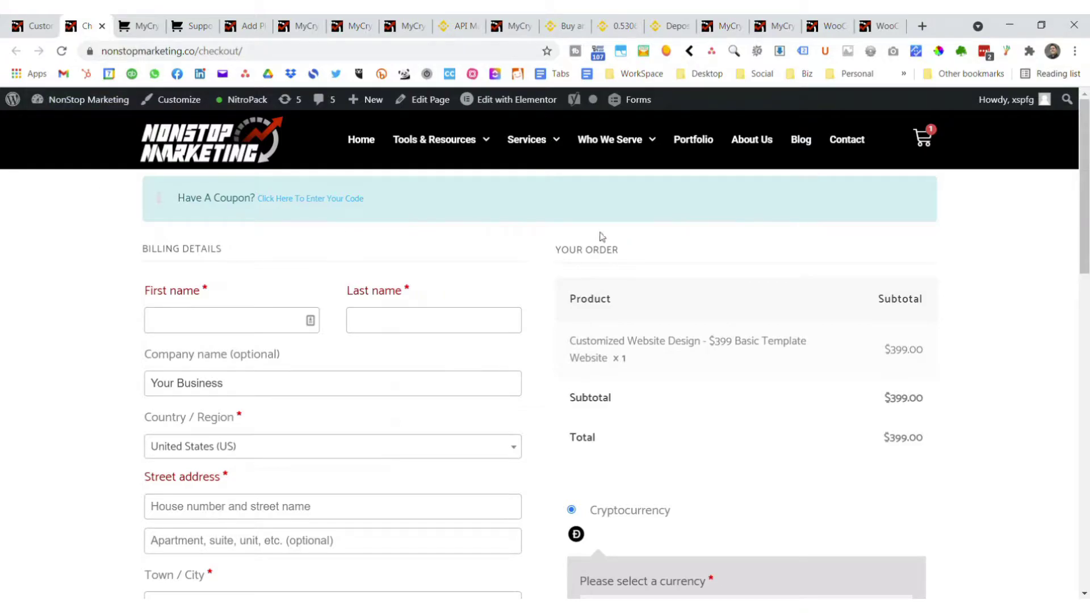
{"action": "scroll", "coordinate": [625, 239], "scroll_direction": "down", "scroll_amount": 1}
{"action": "scroll", "coordinate": [597, 460], "scroll_direction": "down", "scroll_amount": 1}
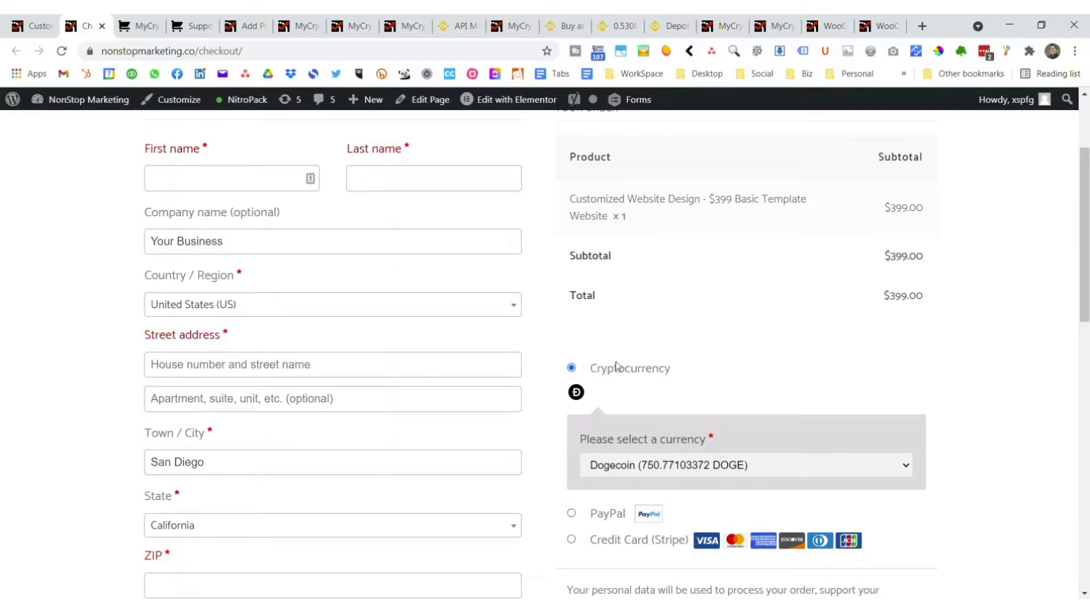
{"action": "scroll", "coordinate": [617, 366], "scroll_direction": "down", "scroll_amount": 1}
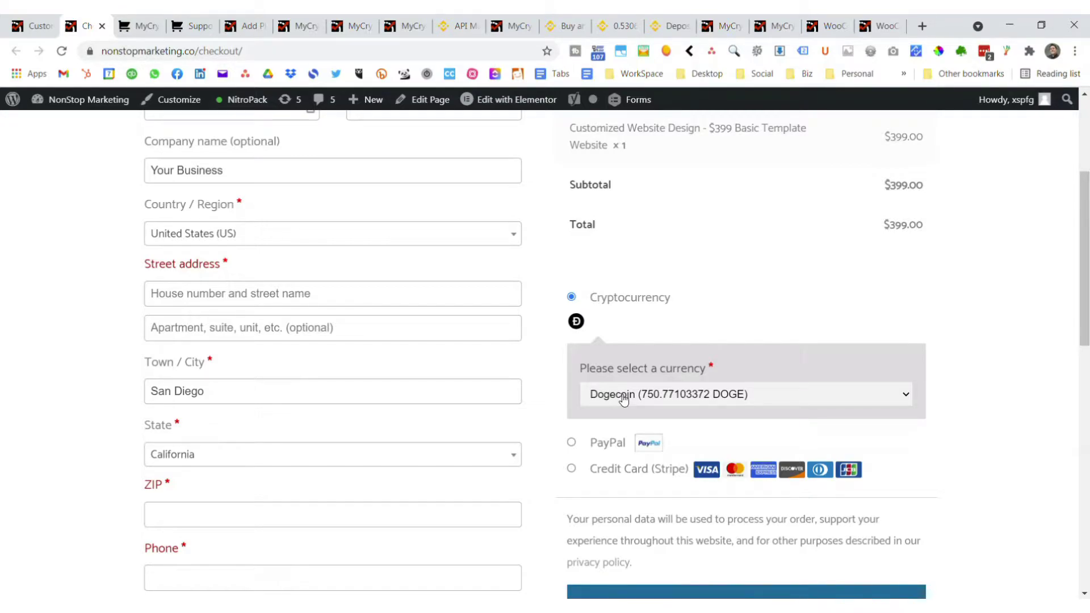
{"action": "key", "text": "ctrl+Tab"}
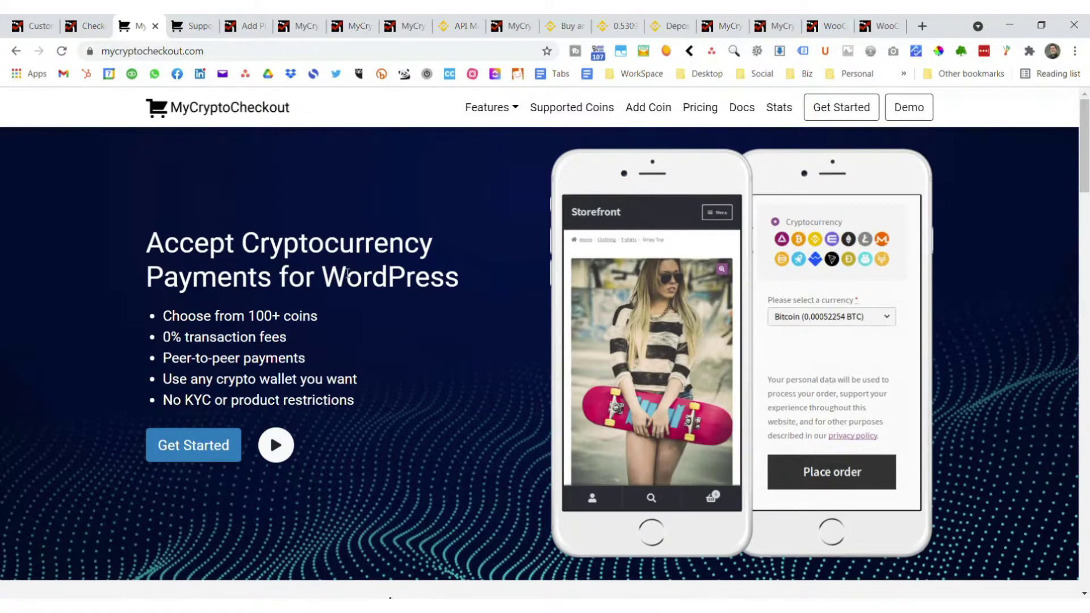
Review MyCryptoCheckout's Flat Rate Pricing plans, then go to WordPress's Add Plugins page
{"action": "scroll", "coordinate": [347, 273], "scroll_direction": "down", "scroll_amount": 7}
{"action": "scroll", "coordinate": [348, 277], "scroll_direction": "down", "scroll_amount": 7}
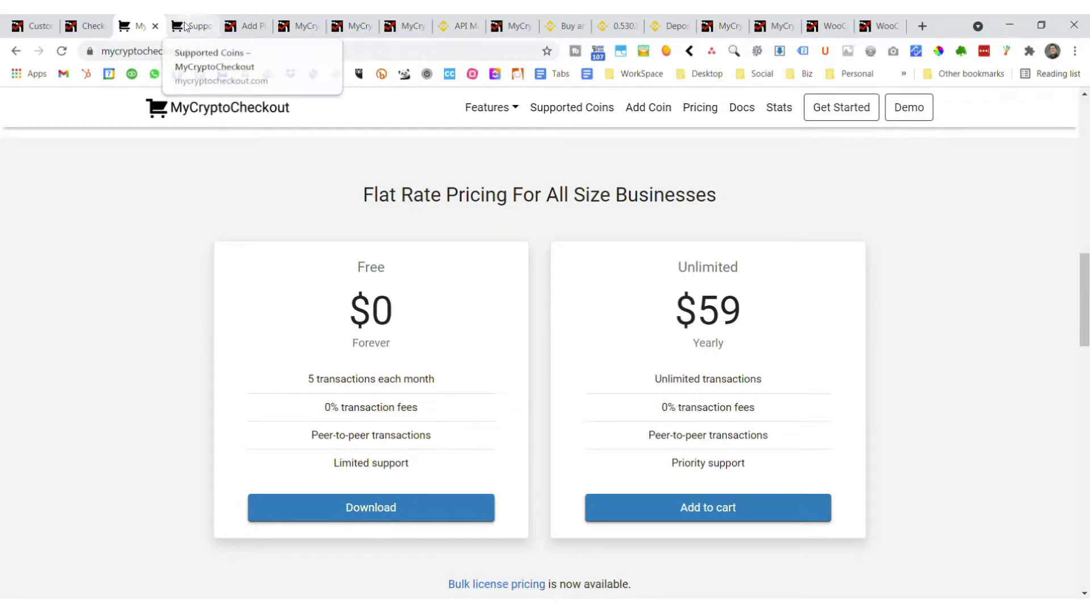
{"action": "left_click", "coordinate": [246, 26]}
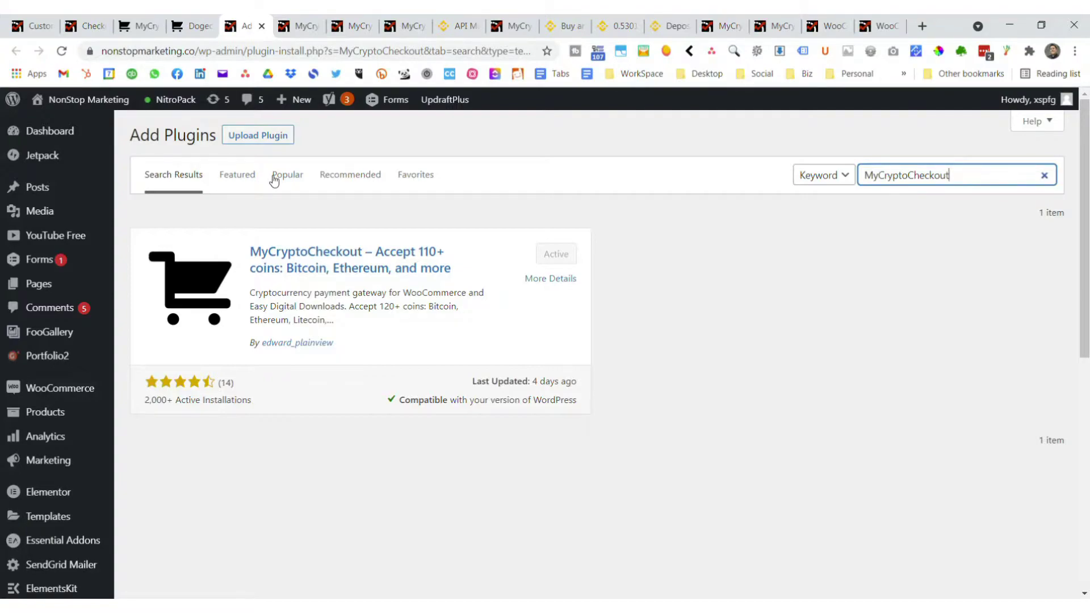
Check that the MyCryptoCheckout search result on Add Plugins is marked Active
{"action": "scroll", "coordinate": [80, 373], "scroll_direction": "down", "scroll_amount": 6}
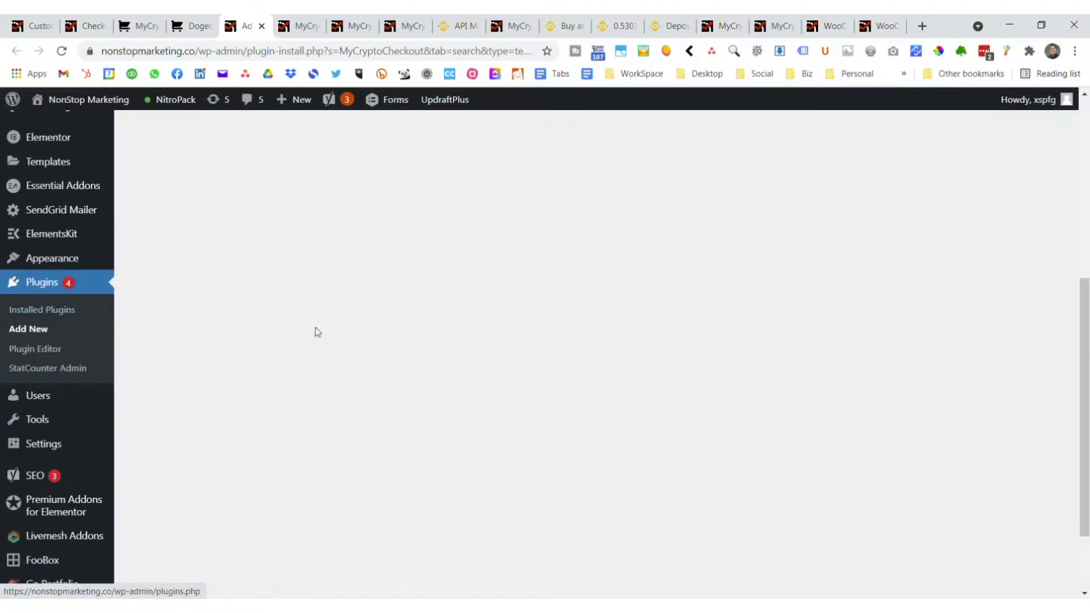
{"action": "scroll", "coordinate": [314, 331], "scroll_direction": "up", "scroll_amount": 6}
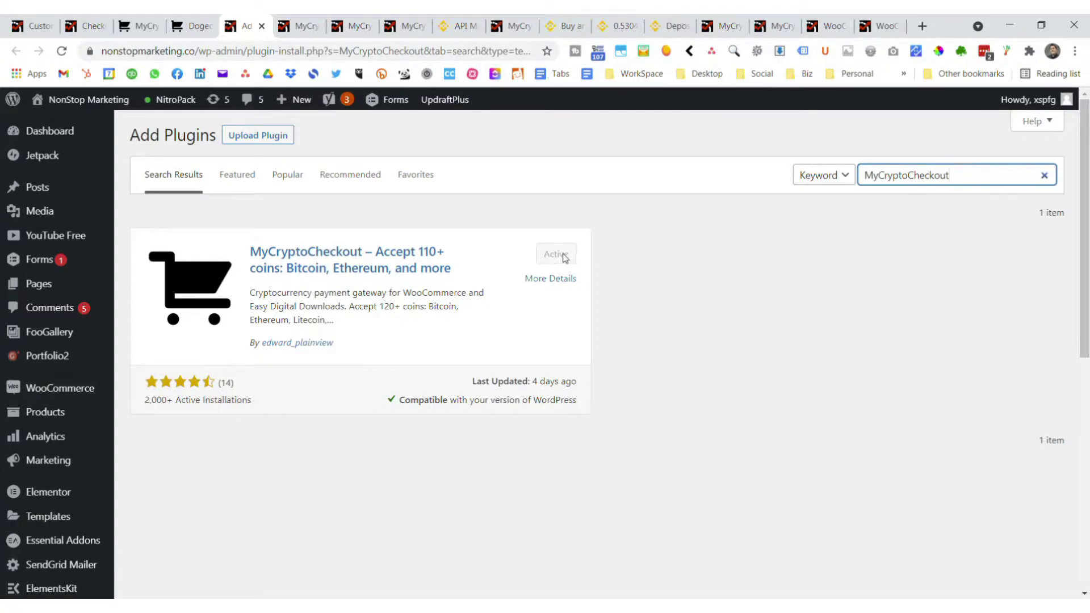
Review the MyCryptoCheckout Account page: 5 payments remaining, 0 processed, and the DOGE exchange rate
{"action": "left_click", "coordinate": [289, 29]}
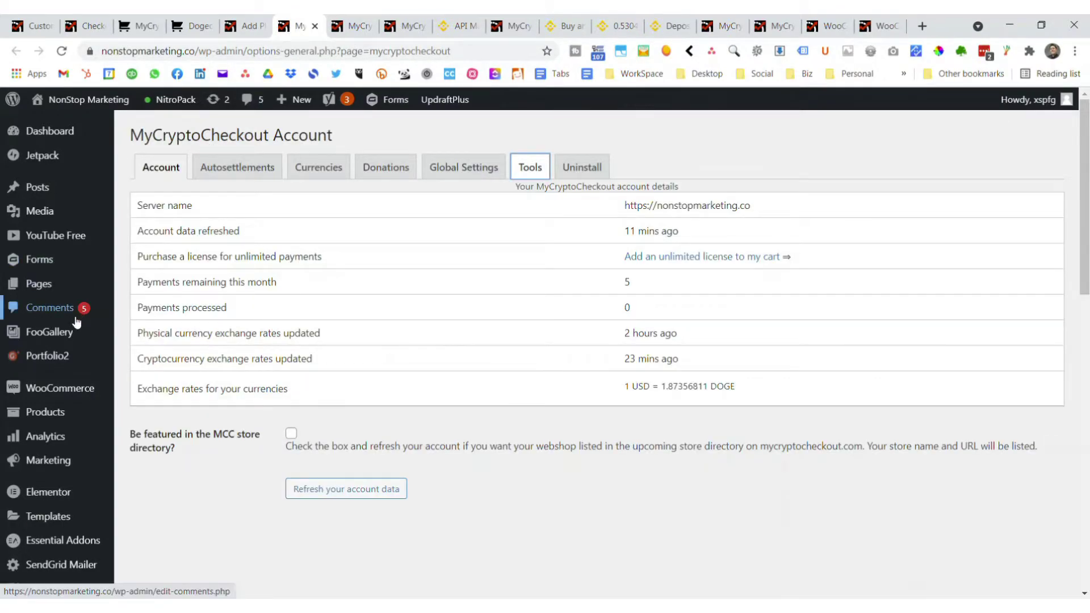
{"action": "scroll", "coordinate": [79, 323], "scroll_direction": "down", "scroll_amount": 5}
{"action": "scroll", "coordinate": [76, 325], "scroll_direction": "down", "scroll_amount": 6}
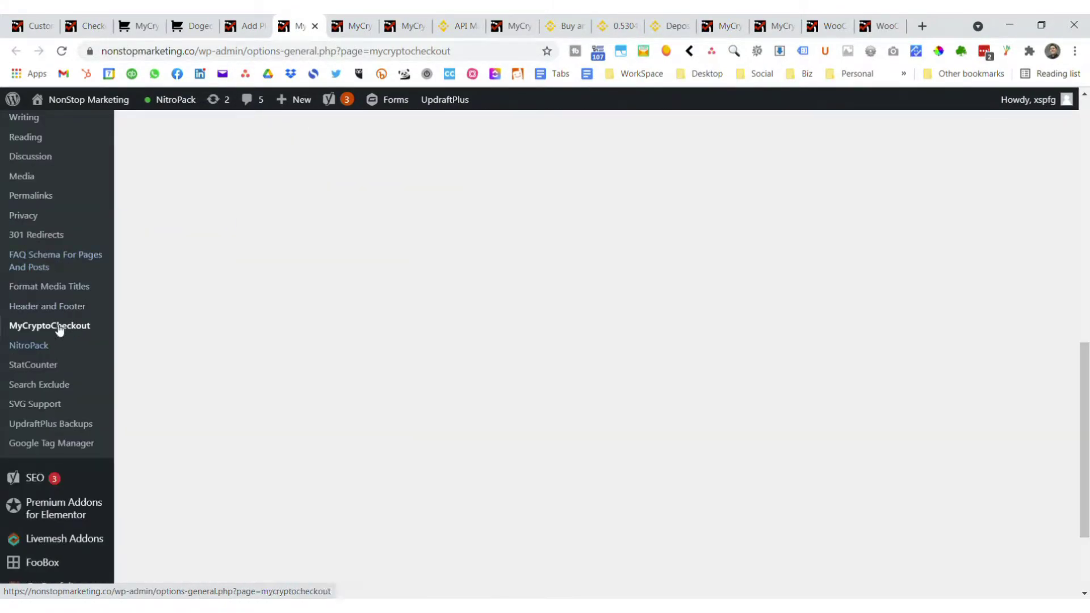
{"action": "scroll", "coordinate": [267, 347], "scroll_direction": "up", "scroll_amount": 11}
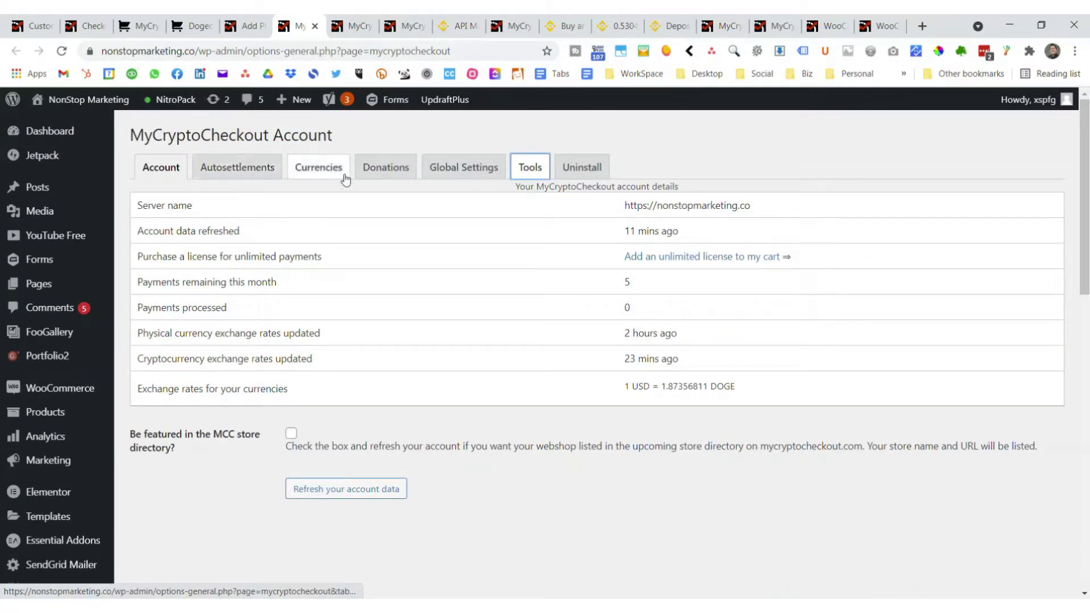
On Autosettlement Settings, choose Binance as the type for a new autosettlement
{"action": "left_click", "coordinate": [351, 25]}
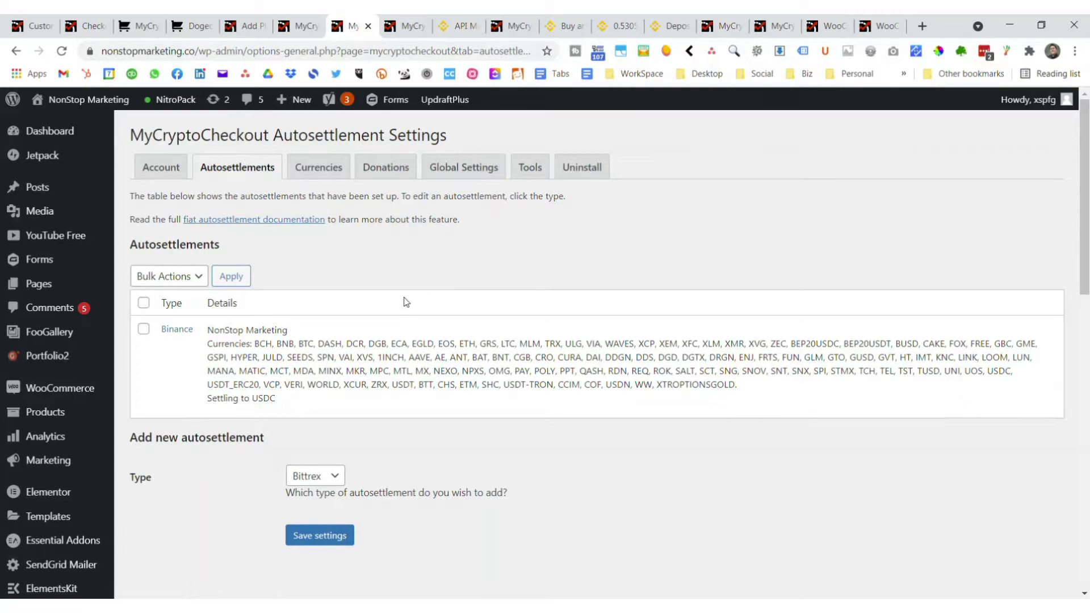
{"action": "left_click", "coordinate": [321, 477]}
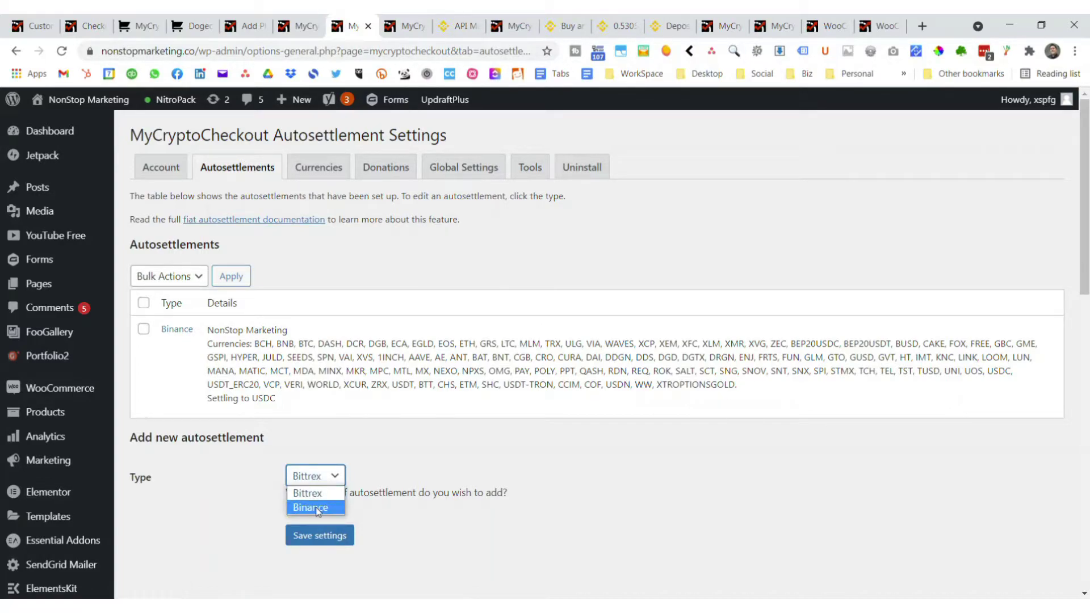
{"action": "left_click", "coordinate": [316, 508]}
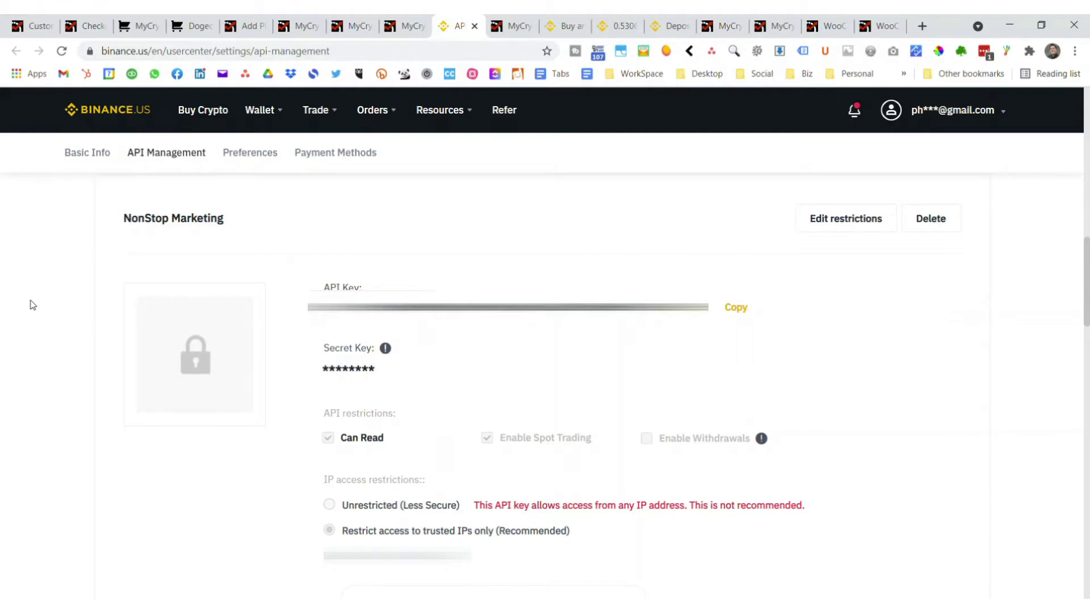
Inspect the NonStop Marketing API key's trusted-IP restriction and disabled withdrawals on Binance.US
{"action": "mouse_move", "coordinate": [944, 111]}
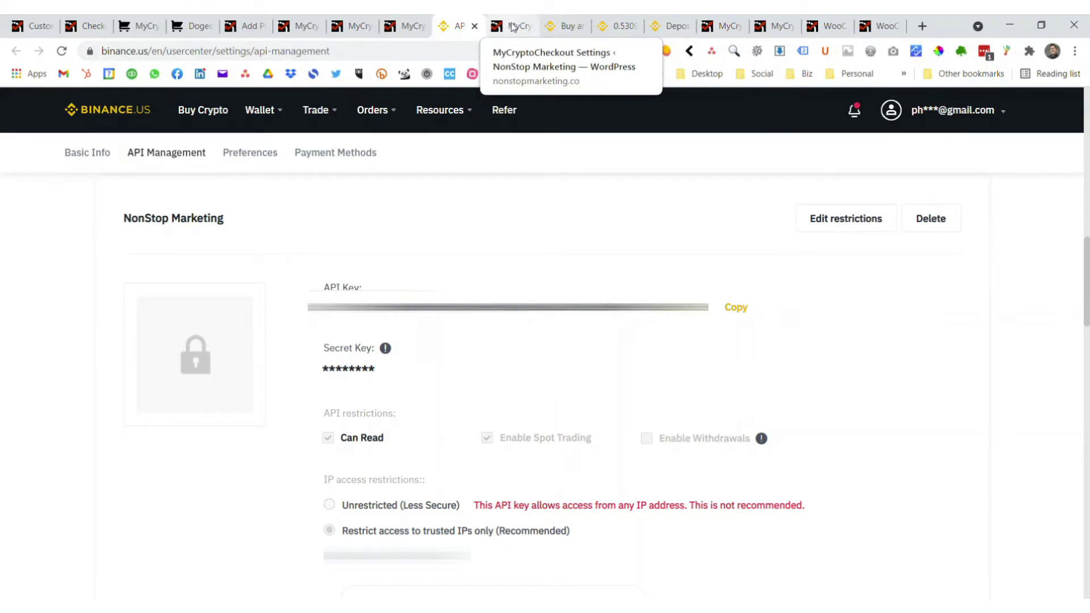
Select DOGE Dogecoin as the new wallet's currency and put the cursor in the empty Address field
{"action": "left_click", "coordinate": [513, 27]}
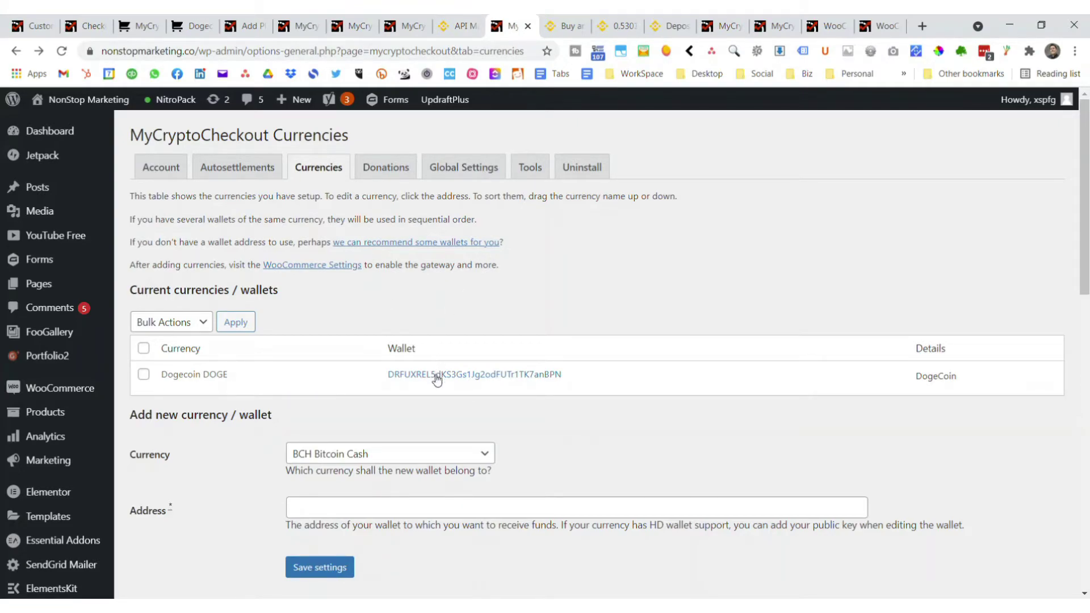
{"action": "left_click", "coordinate": [366, 454]}
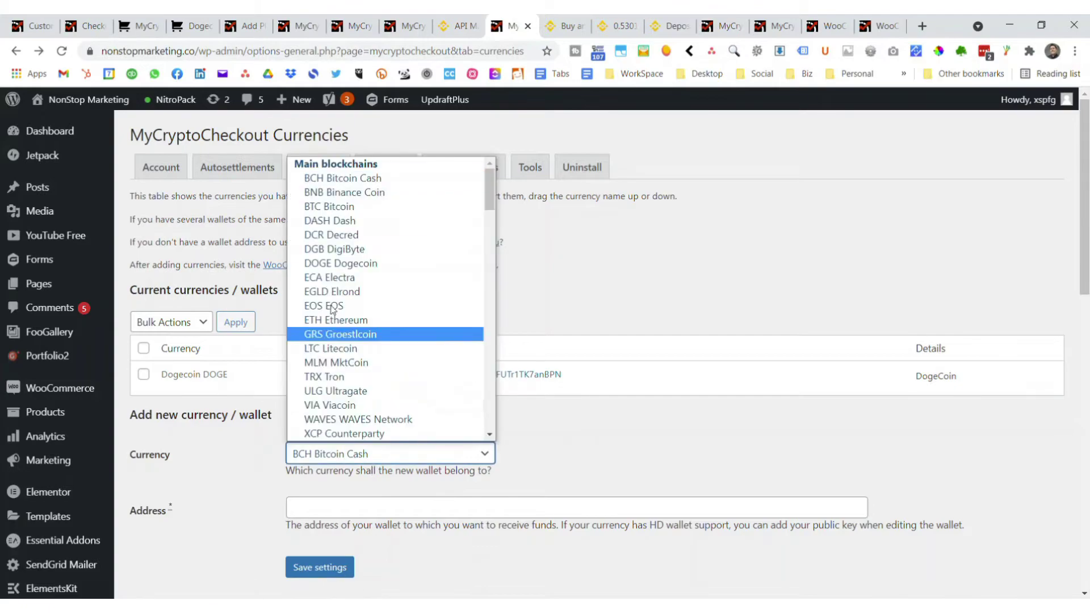
{"action": "left_click", "coordinate": [336, 263]}
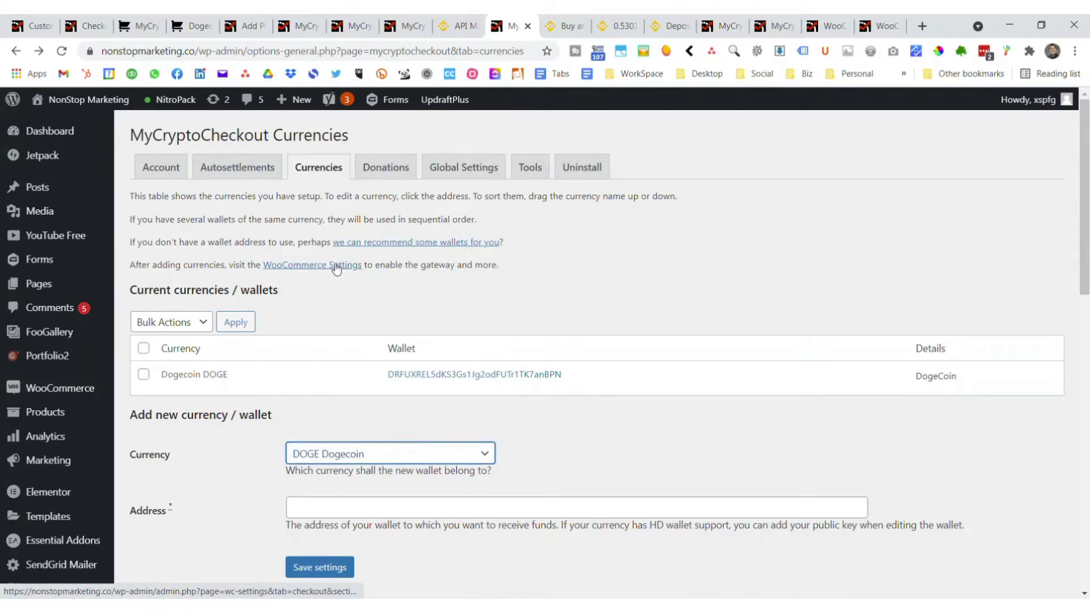
{"action": "left_click", "coordinate": [309, 508]}
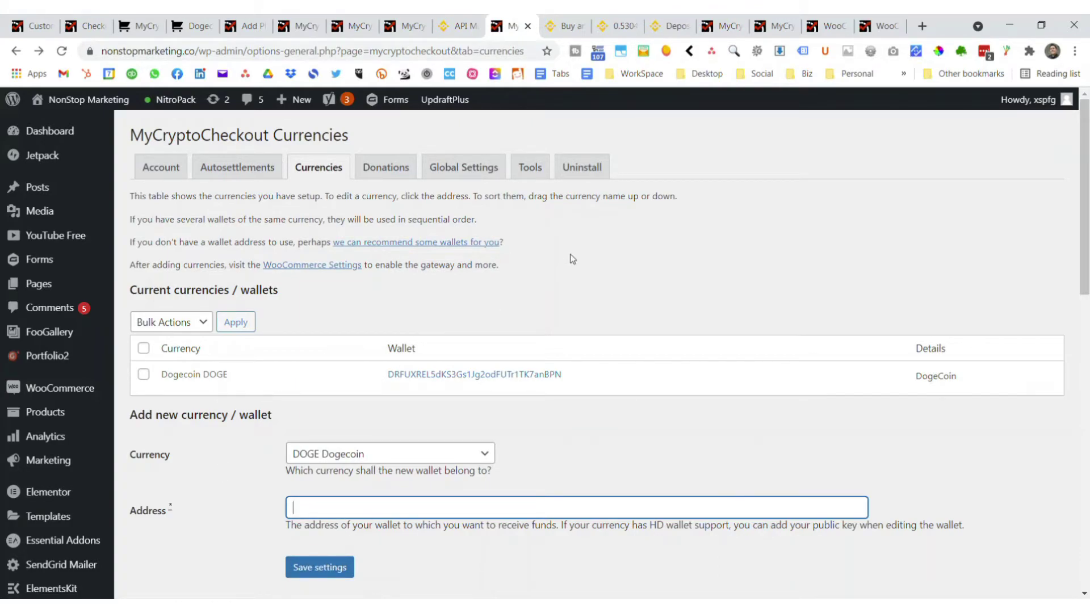
Open the DOGE/USD pair from Binance.US USD Markets, then its DOGE deposit page
{"action": "left_click", "coordinate": [561, 26]}
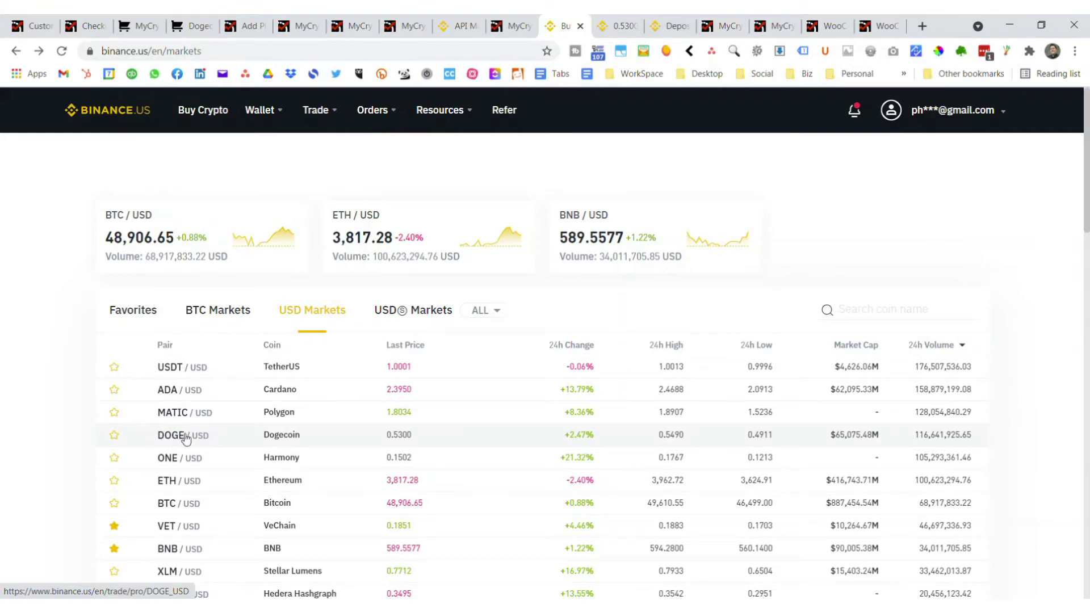
{"action": "left_click", "coordinate": [186, 439], "text": "ctrl"}
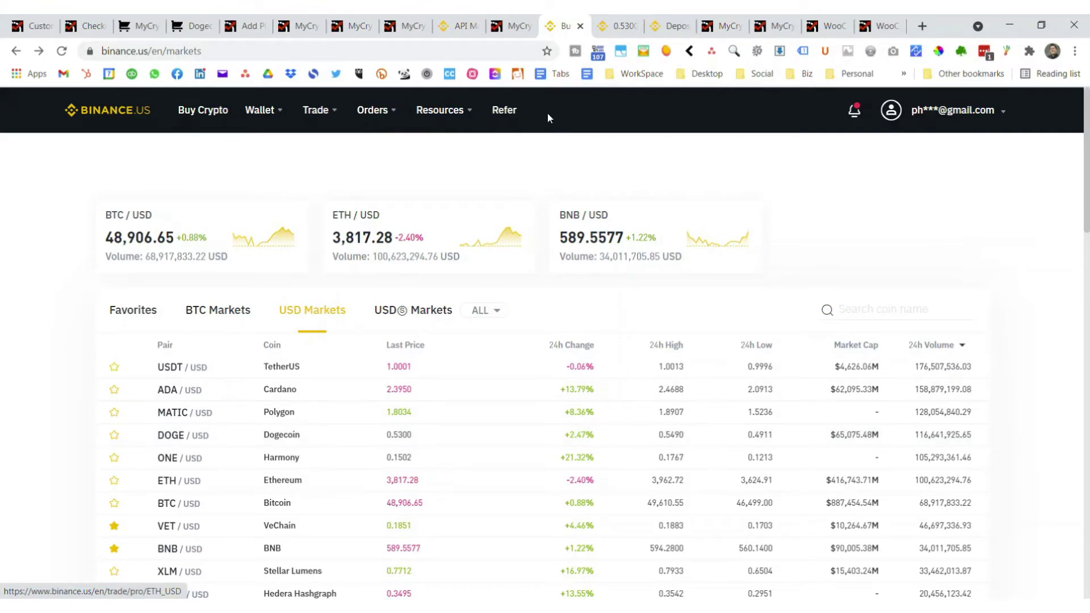
{"action": "left_click", "coordinate": [608, 27]}
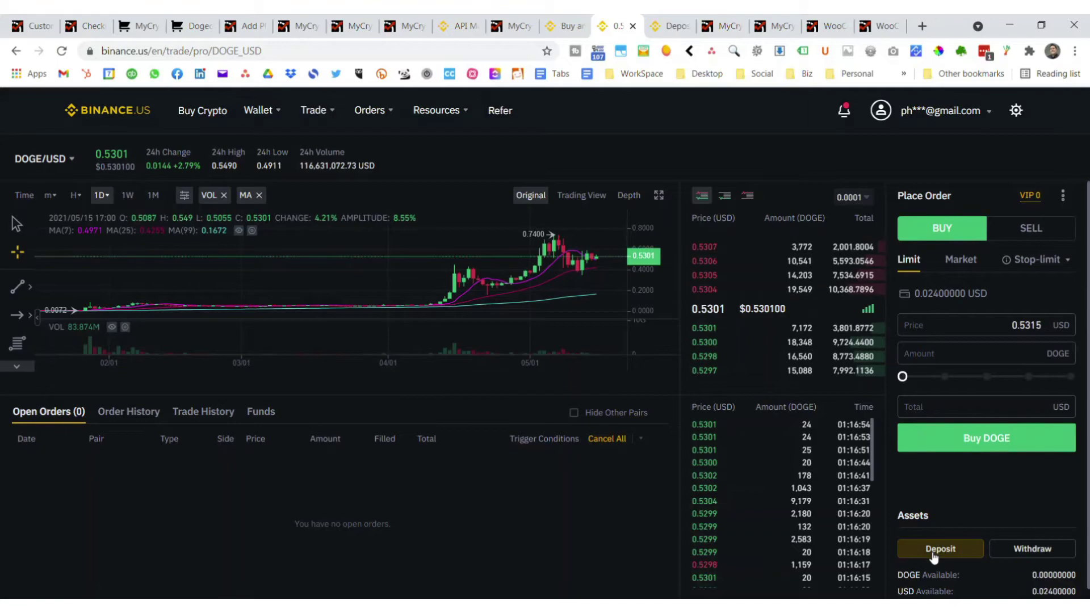
{"action": "left_click", "coordinate": [662, 28]}
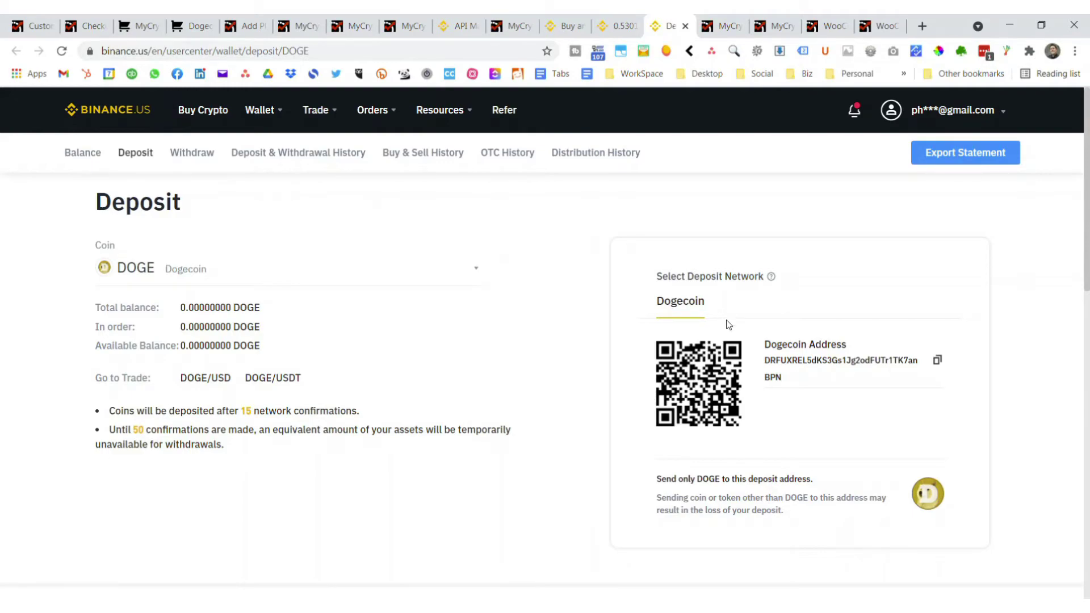
Copy the Binance.US Dogecoin deposit address and return to WordPress's MyCryptoCheckout Currencies page
{"action": "left_click", "coordinate": [936, 360]}
{"action": "left_click", "coordinate": [507, 25]}
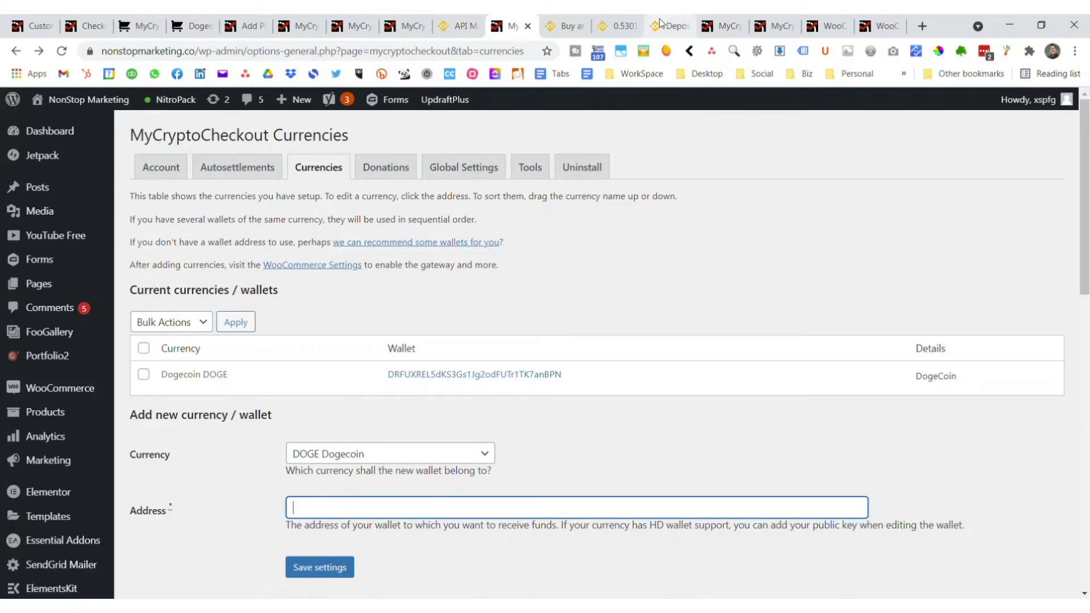
On the Donations tab, show only DOGE and set DOGE as the primary currency
{"action": "left_click", "coordinate": [723, 25]}
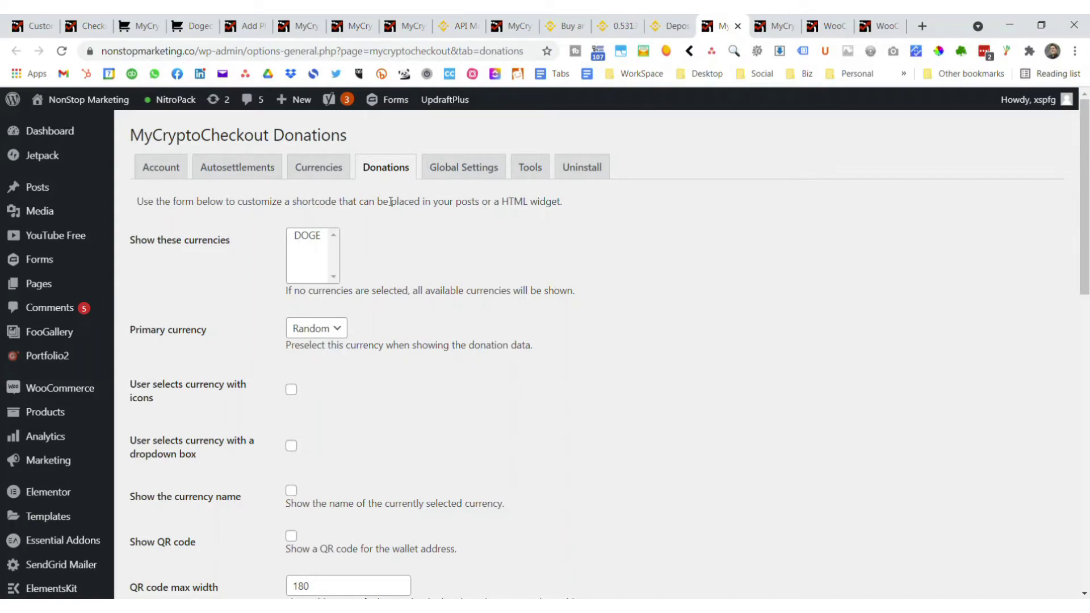
{"action": "left_click", "coordinate": [307, 238]}
{"action": "left_click", "coordinate": [318, 335]}
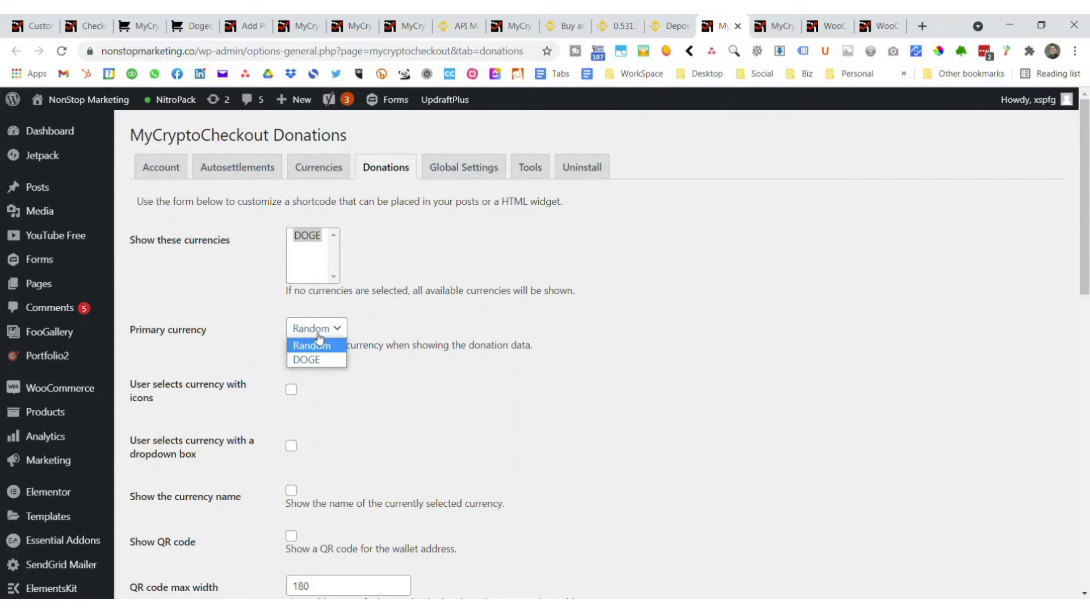
{"action": "left_click", "coordinate": [316, 360]}
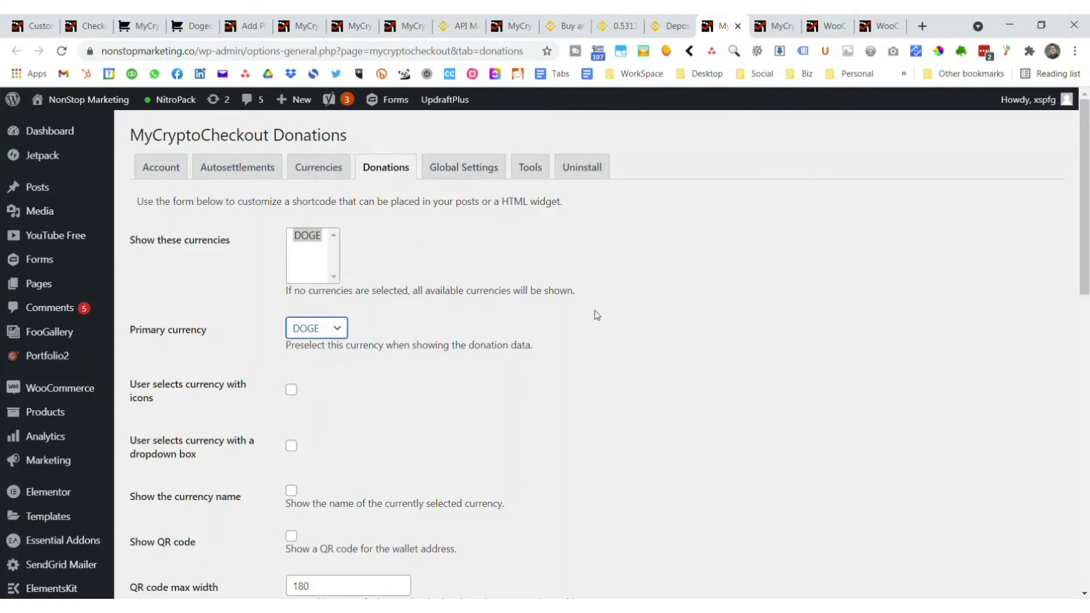
{"action": "scroll", "coordinate": [596, 315], "scroll_direction": "down", "scroll_amount": 4}
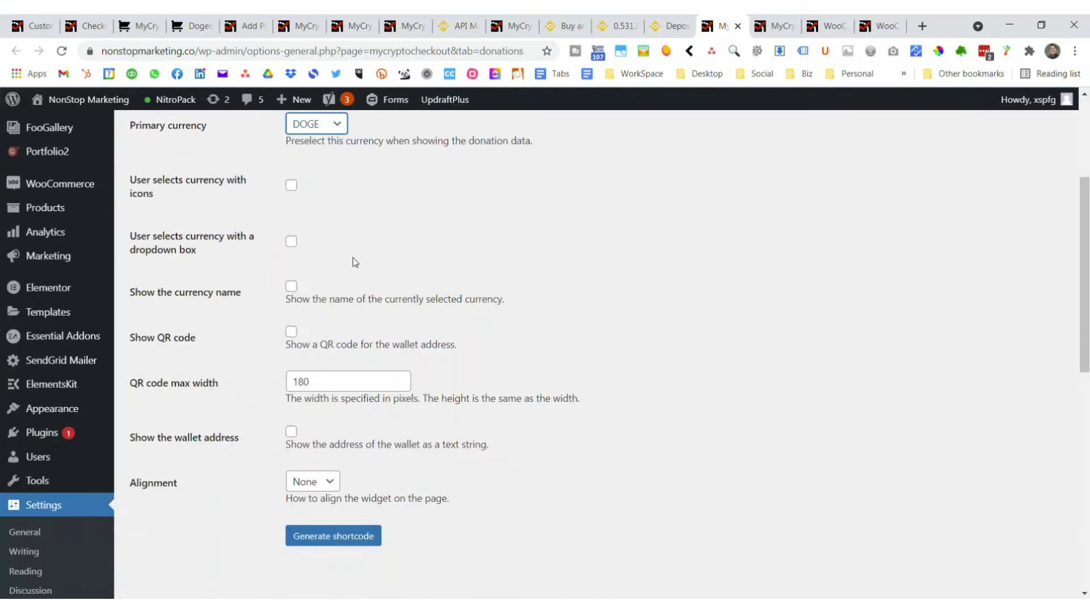
Generate the donations shortcode with currencies and primary_currency set to DOGE, and select its text
{"action": "left_click", "coordinate": [333, 527]}
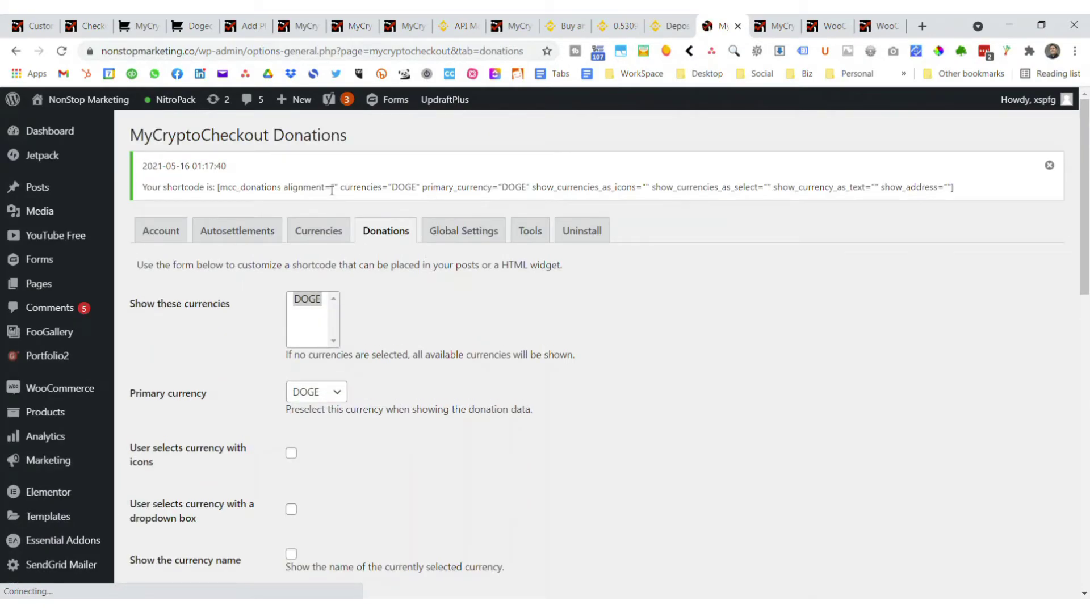
{"action": "left_click_drag", "start_coordinate": [218, 187], "coordinate": [958, 205]}
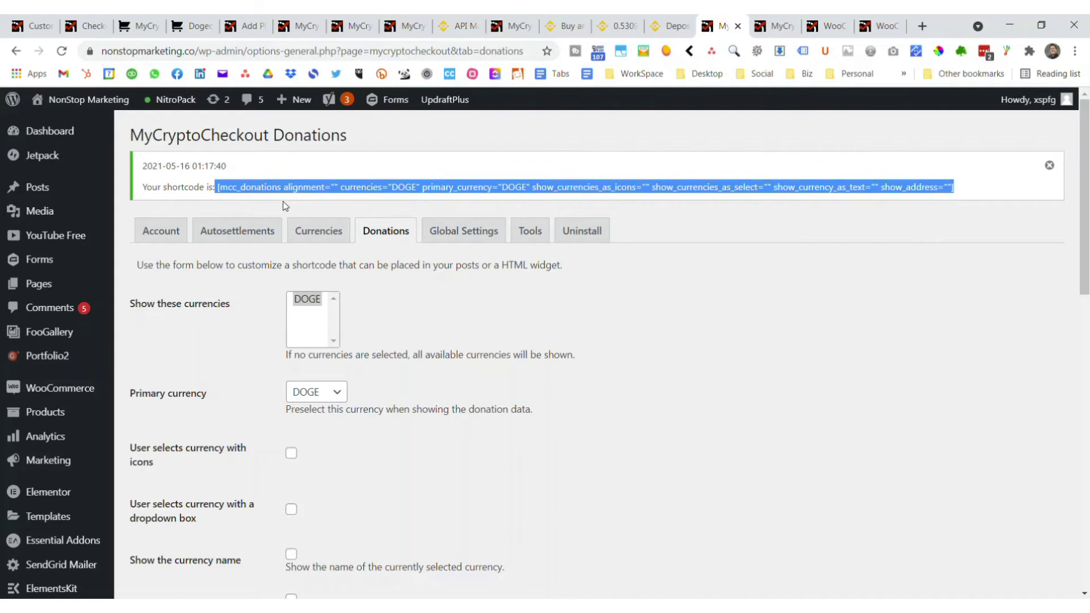
{"action": "left_click", "coordinate": [182, 376]}
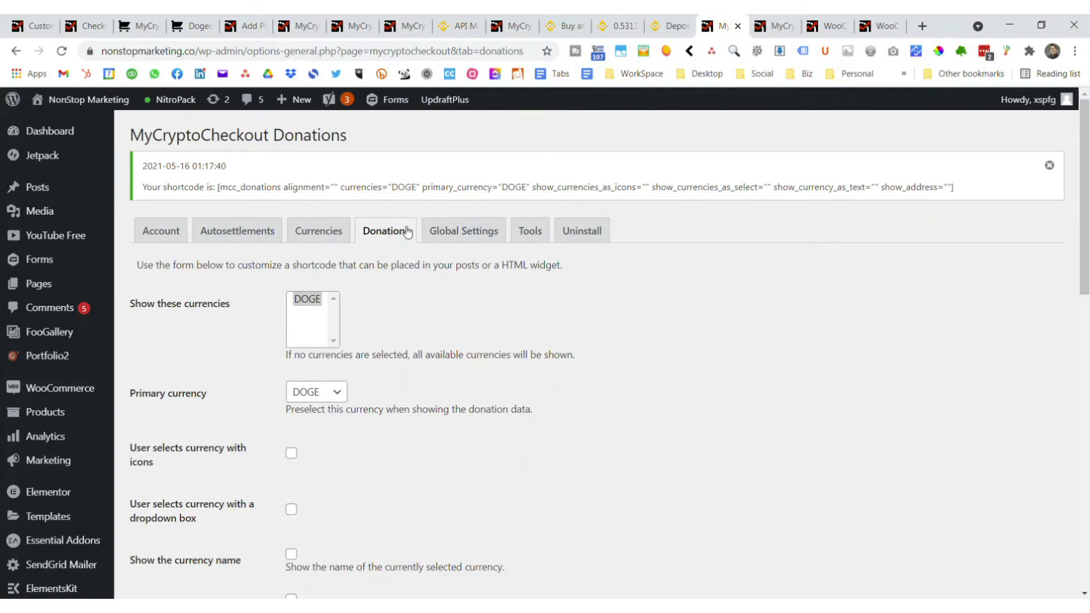
Check the WooCommerce Payments list to confirm MyCryptoCheckout is an enabled payment method
{"action": "left_click", "coordinate": [772, 25]}
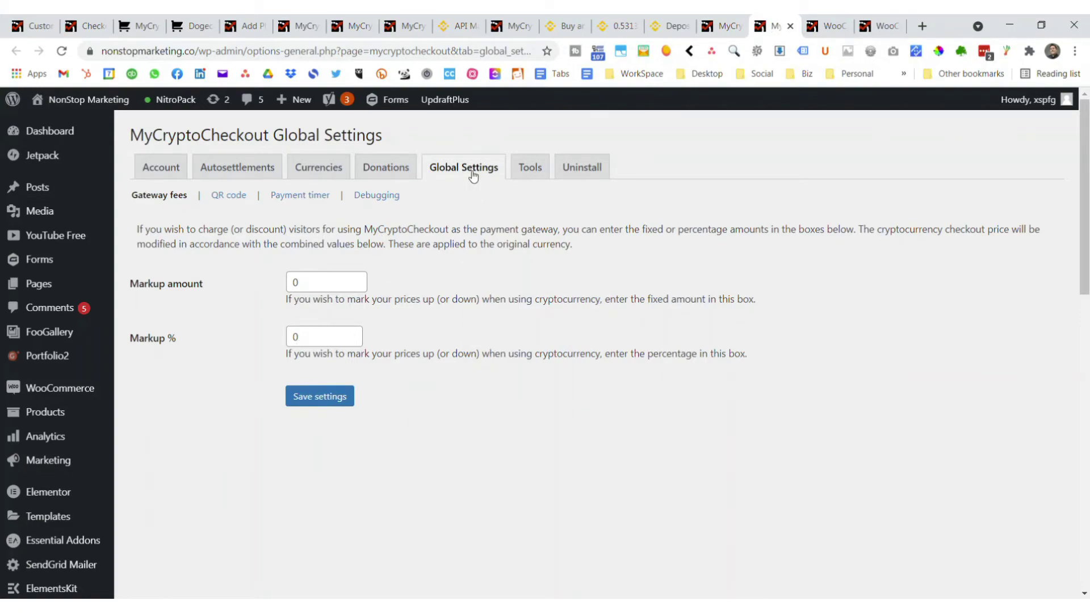
{"action": "left_click", "coordinate": [826, 29]}
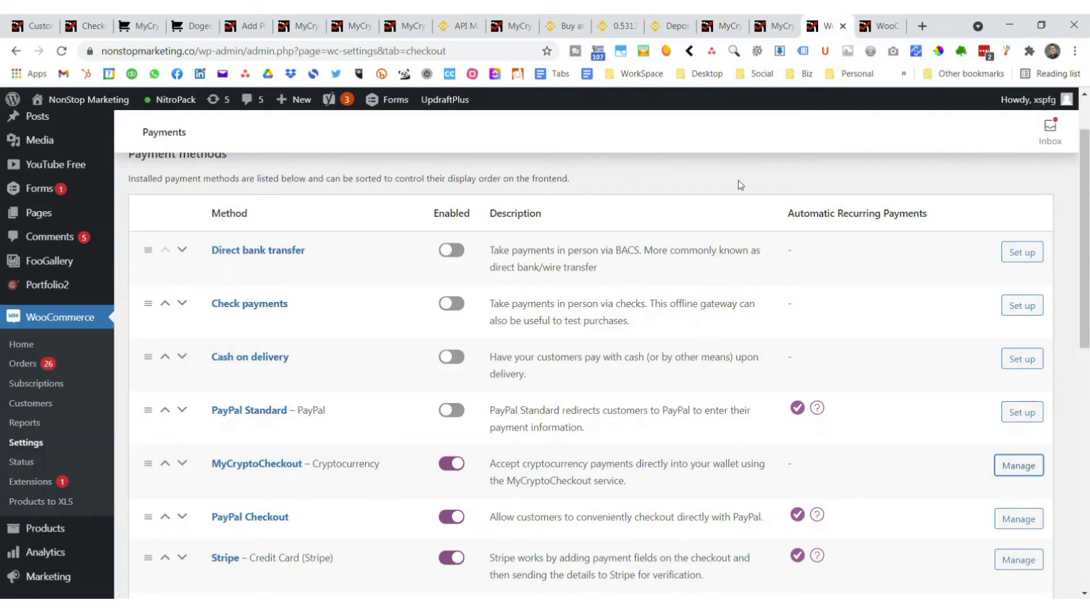
{"action": "scroll", "coordinate": [737, 179], "scroll_direction": "up", "scroll_amount": 2}
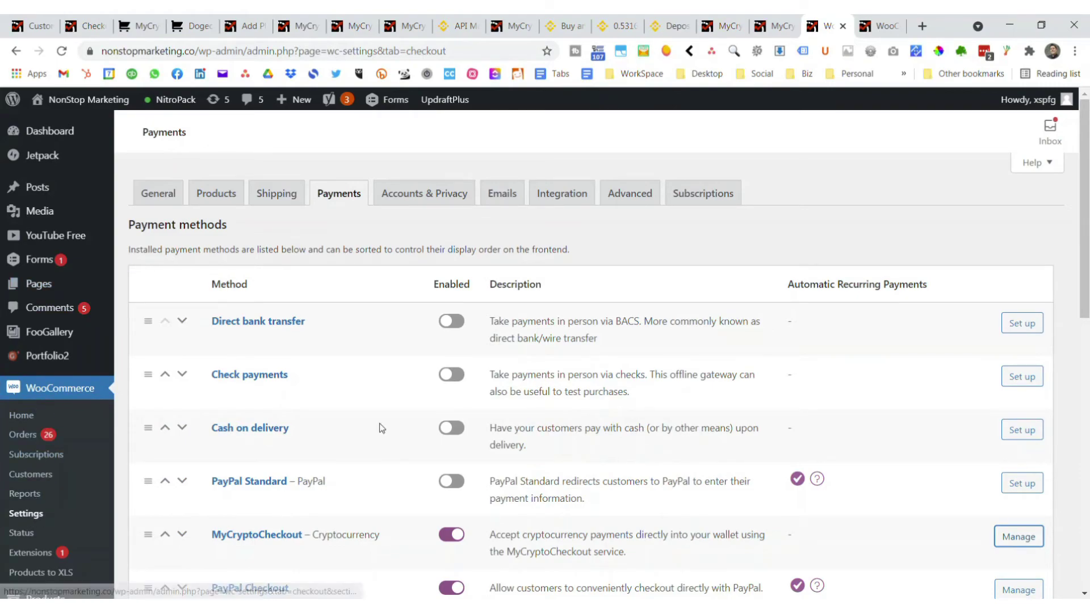
{"action": "scroll", "coordinate": [376, 424], "scroll_direction": "down", "scroll_amount": 2}
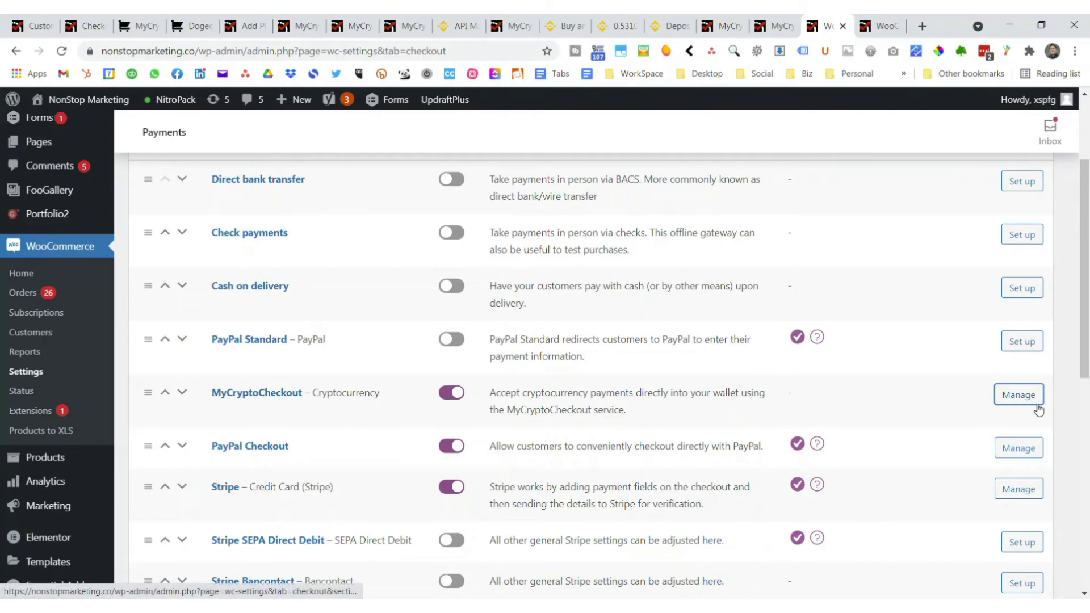
Scroll through the MyCryptoCheckout gateway settings, then view checkout showing 750.77103372 DOGE for $399.00
{"action": "left_click", "coordinate": [873, 33]}
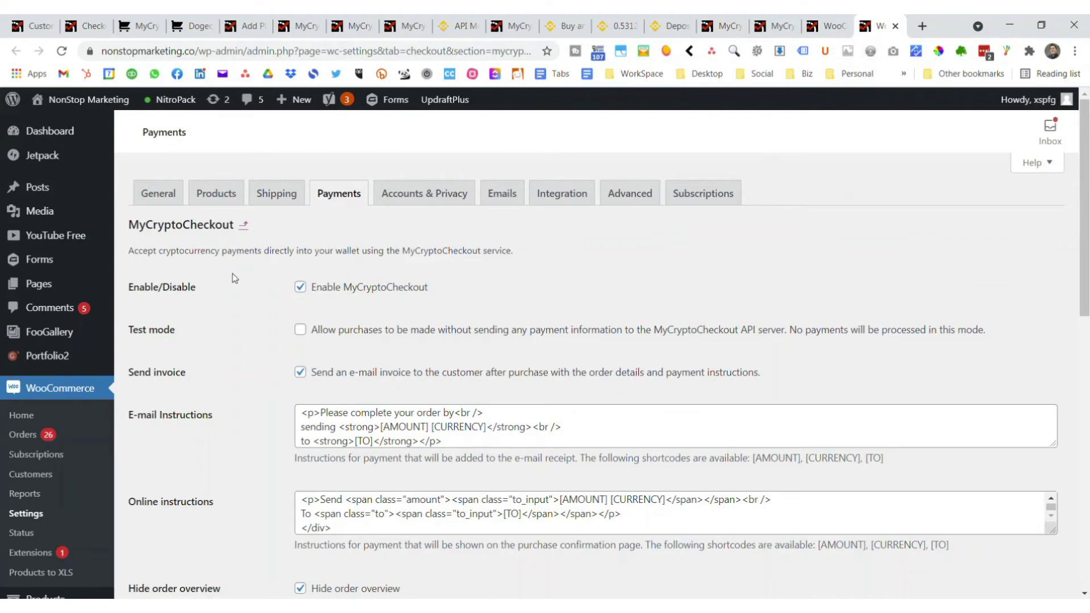
{"action": "scroll", "coordinate": [268, 248], "scroll_direction": "down", "scroll_amount": 1}
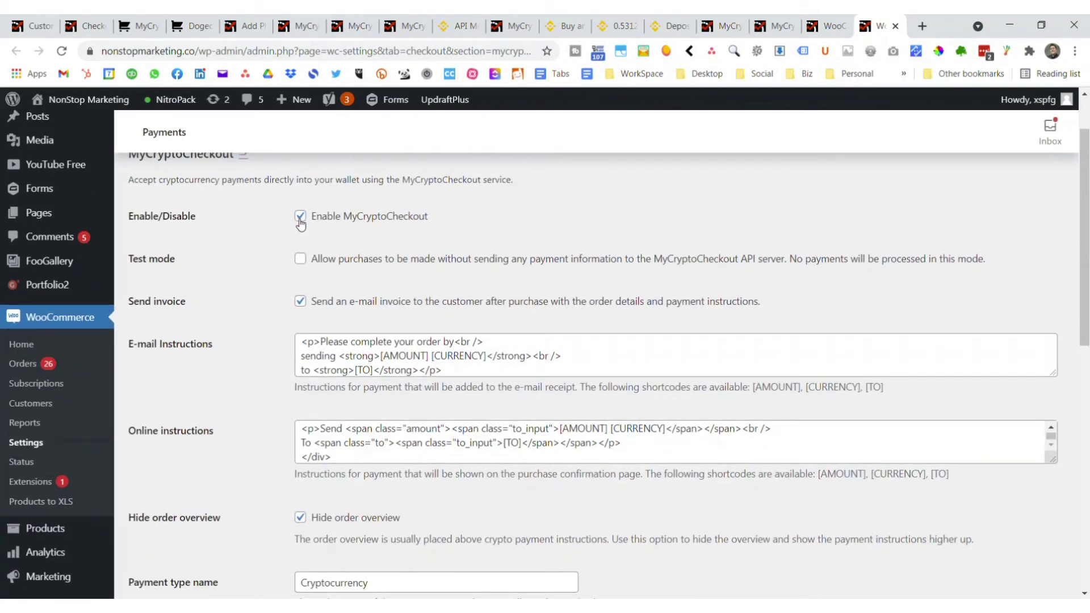
{"action": "scroll", "coordinate": [319, 255], "scroll_direction": "down", "scroll_amount": 1}
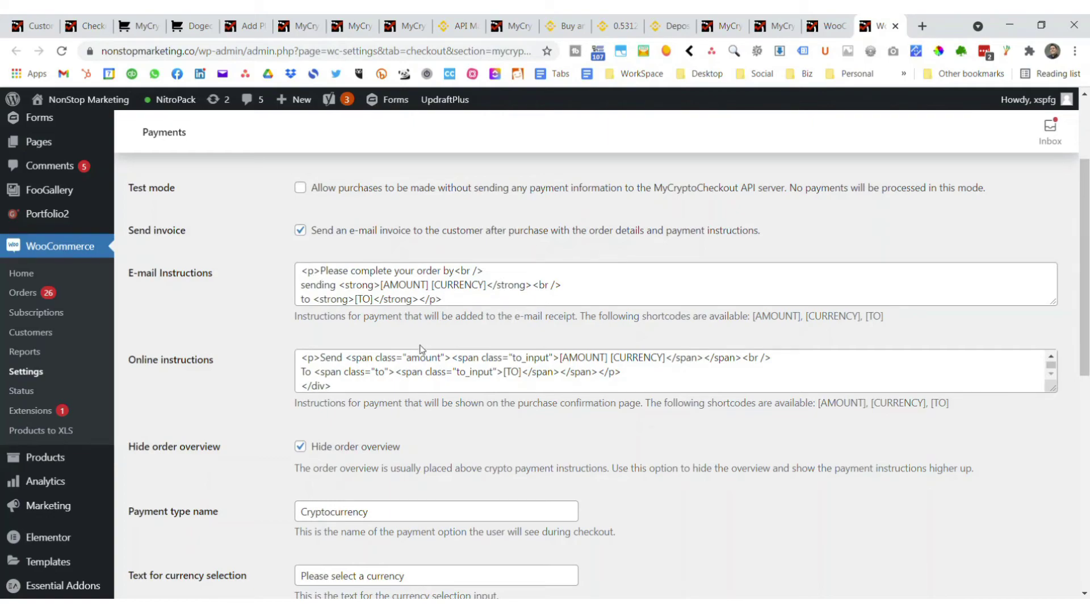
{"action": "scroll", "coordinate": [418, 350], "scroll_direction": "down", "scroll_amount": 2}
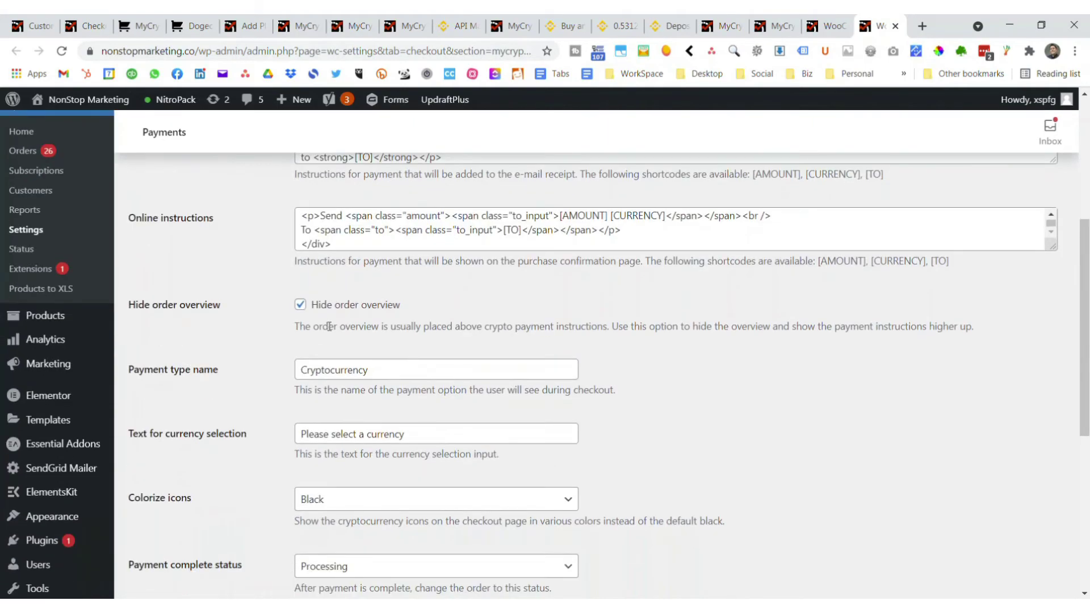
{"action": "scroll", "coordinate": [374, 322], "scroll_direction": "down", "scroll_amount": 1}
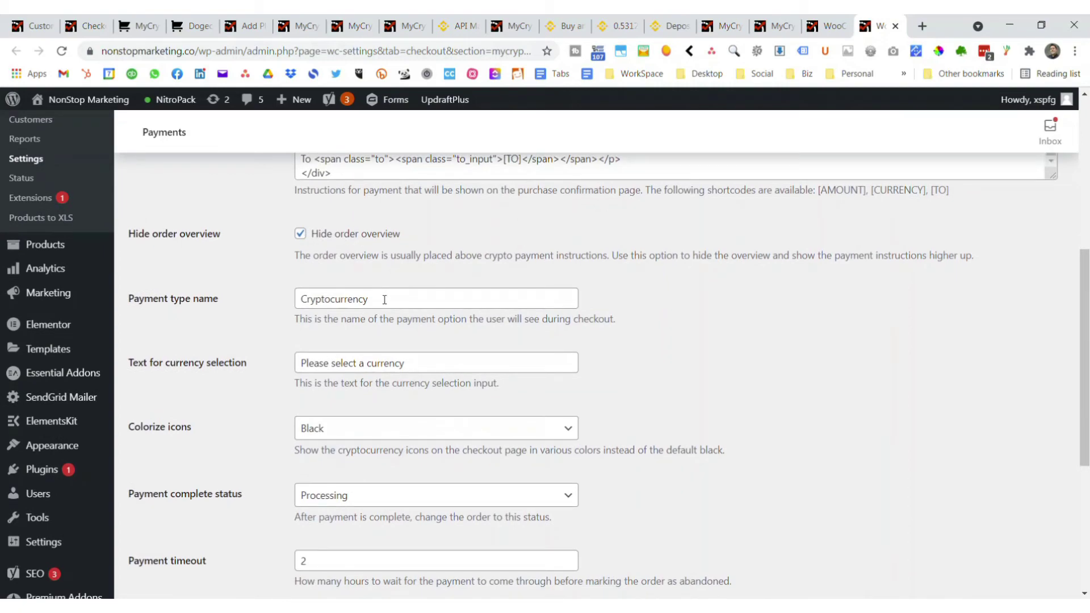
{"action": "scroll", "coordinate": [384, 300], "scroll_direction": "down", "scroll_amount": 1}
{"action": "scroll", "coordinate": [282, 299], "scroll_direction": "down", "scroll_amount": 3}
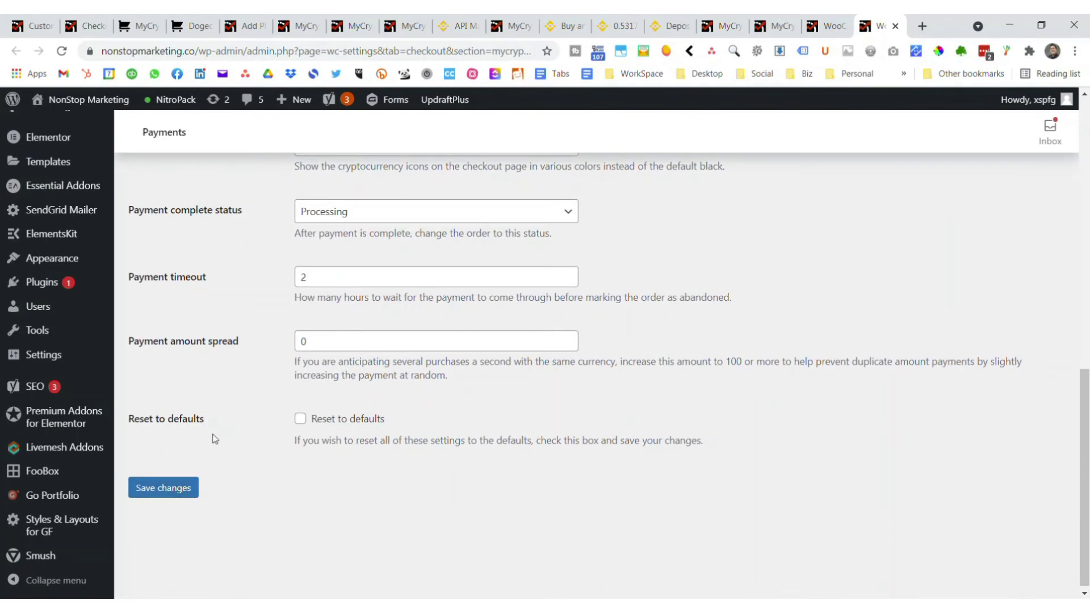
{"action": "left_click", "coordinate": [84, 27]}
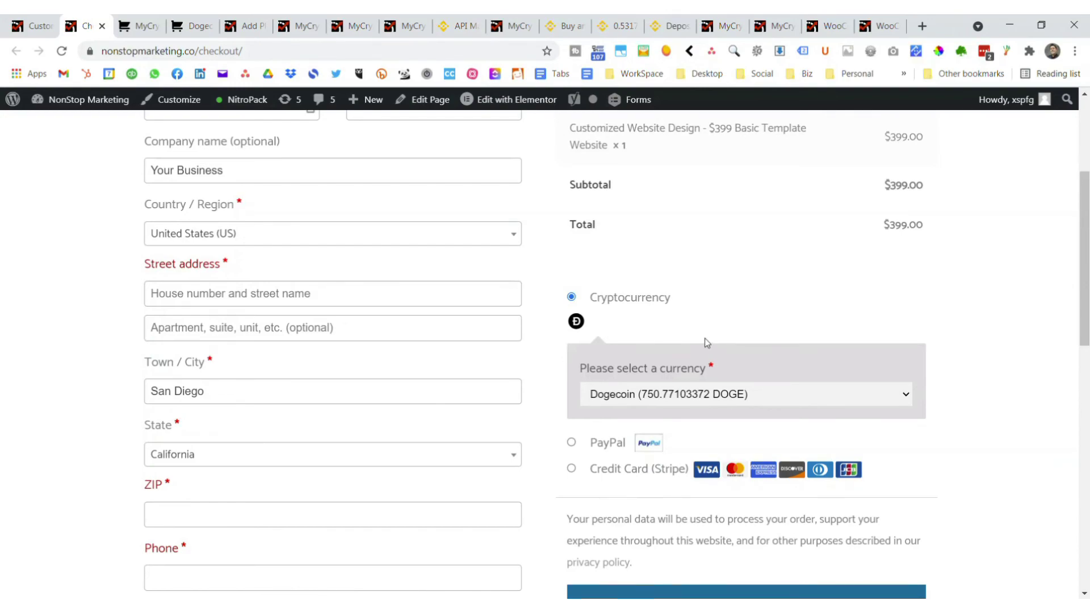
Choose the $399 Basic Template Website design level for Customized Website Design, then revisit checkout
{"action": "left_click", "coordinate": [32, 26]}
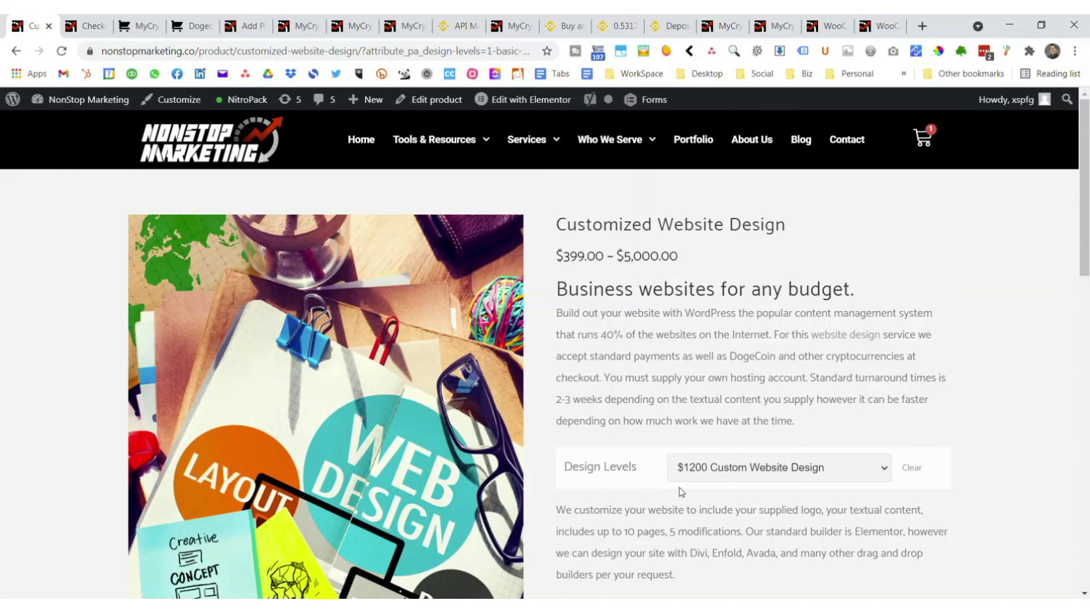
{"action": "left_click", "coordinate": [696, 471]}
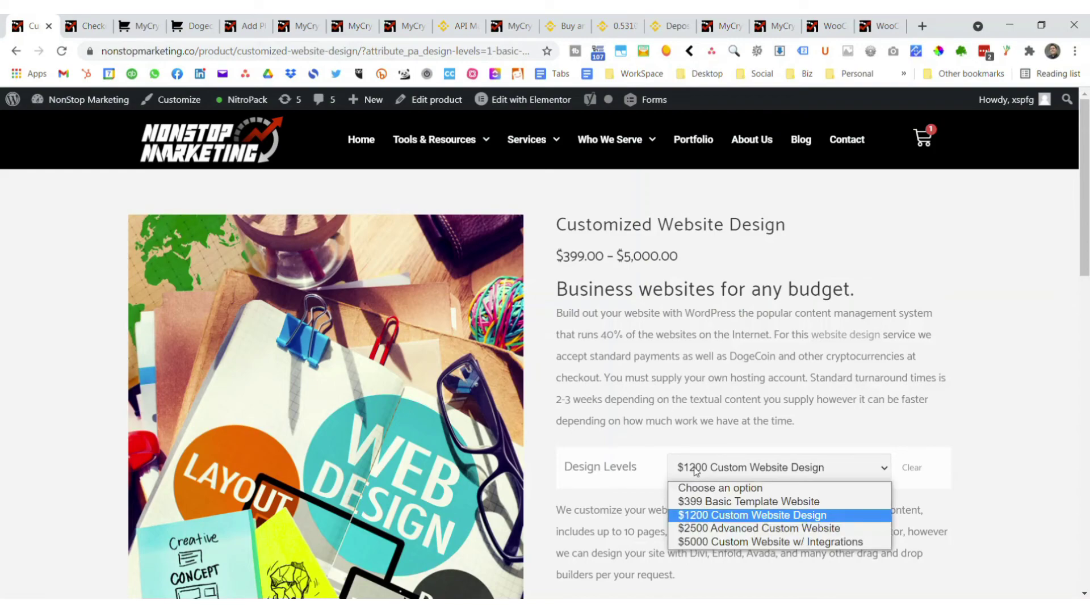
{"action": "left_click", "coordinate": [708, 500]}
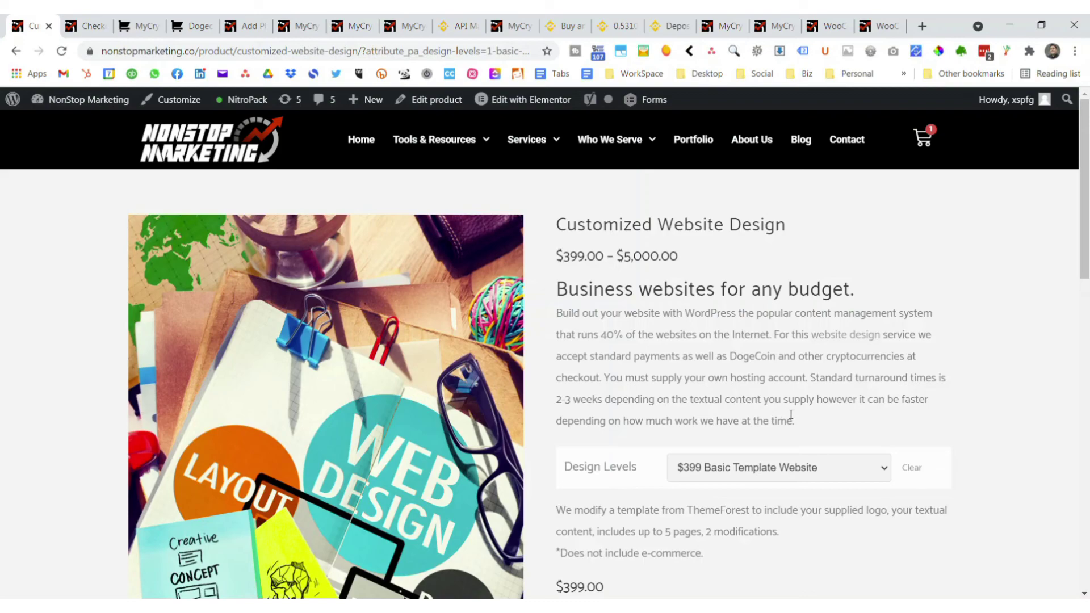
{"action": "left_click", "coordinate": [91, 27]}
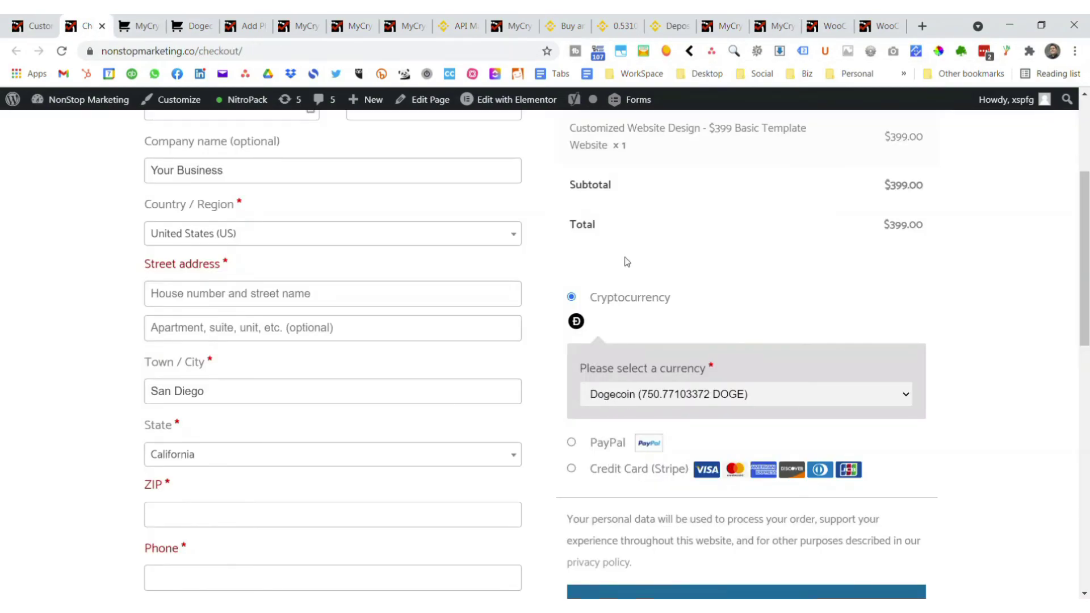